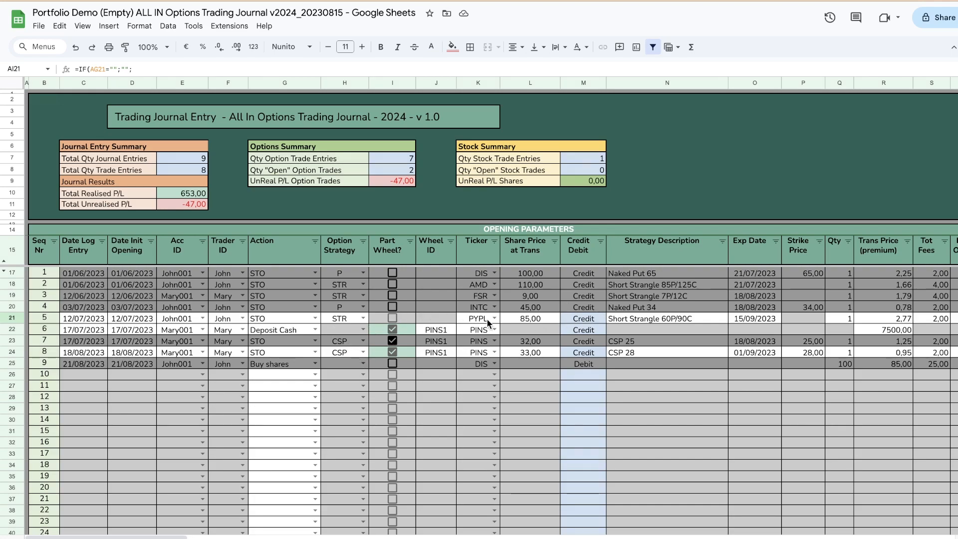
Step: Examine the open PYPL strangle in row 21 against the portfolio management parameters on the user profile sheet
click(14, 318)
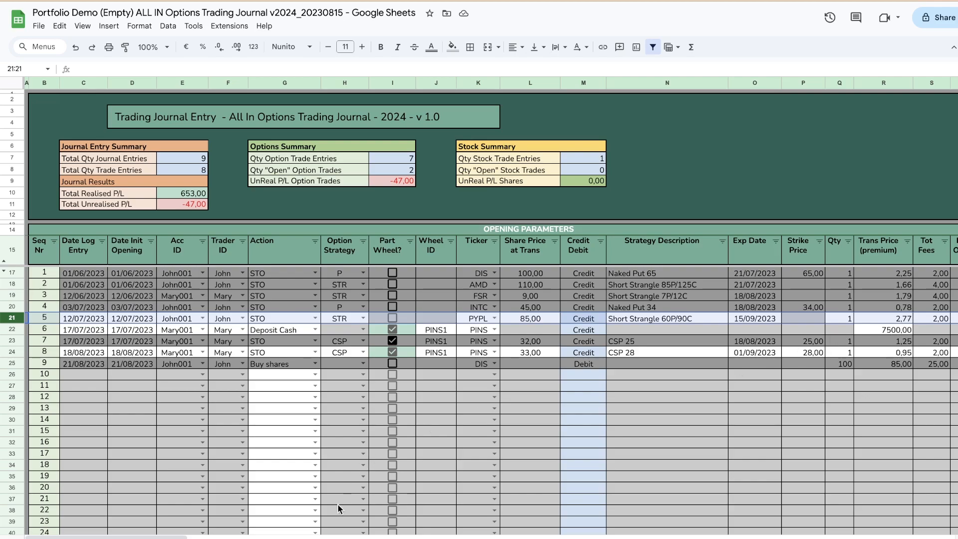
drag(171, 536, 295, 537)
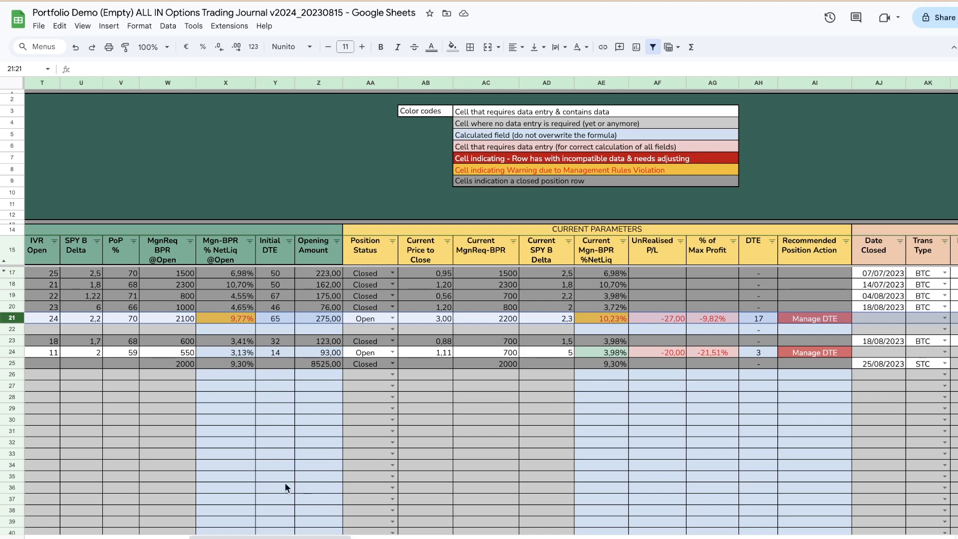
click(119, 538)
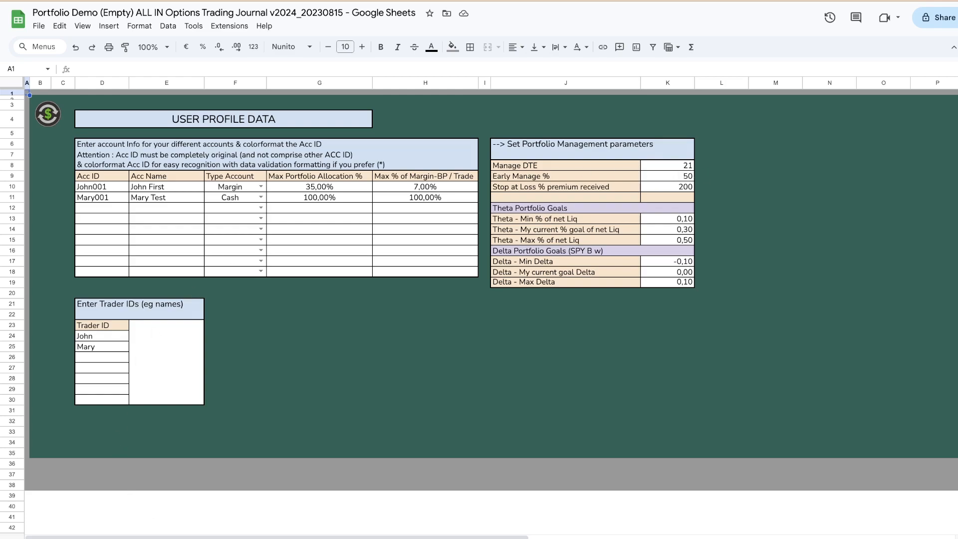
click(200, 538)
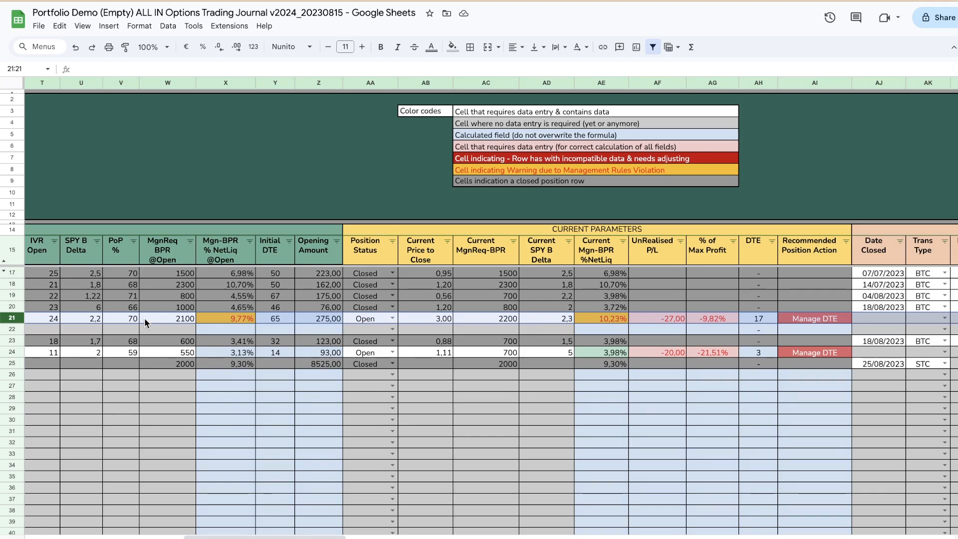
Step: Close the PYPL position in row 21 with transaction type ROLL and closing date 29/08/2023
drag(323, 537, 431, 537)
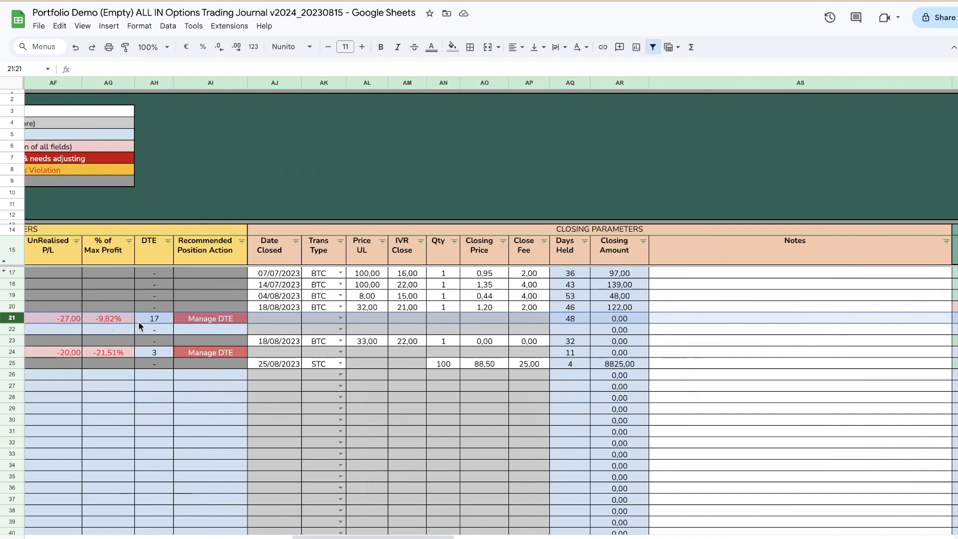
click(340, 318)
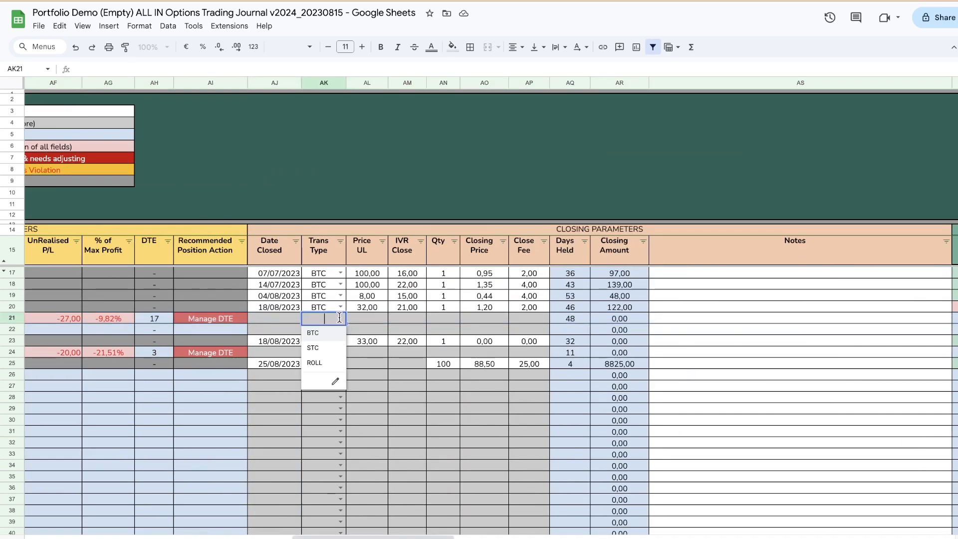
click(321, 366)
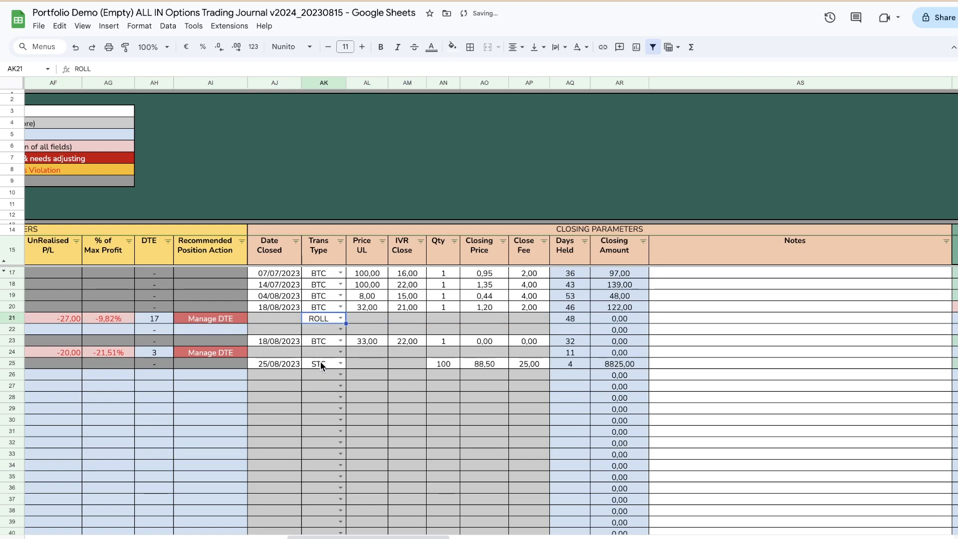
click(285, 317)
double_click(286, 317)
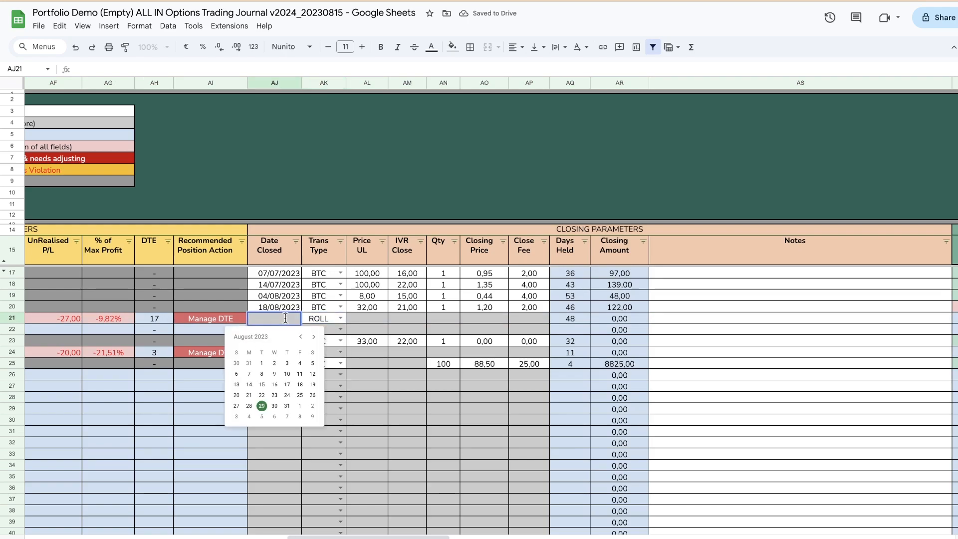
click(262, 406)
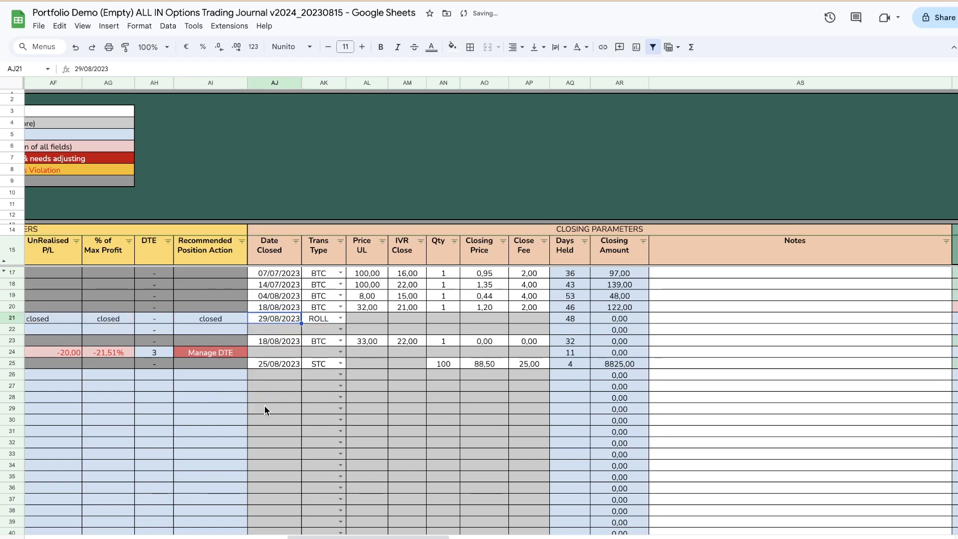
Step: In row 21's Notes, paste "rolled strangle to 20 Oct 23 for a net credit of $1,12 resulting in total credit received of $3.89"
scroll(266, 409, right, 3)
scroll(265, 375, left, 6)
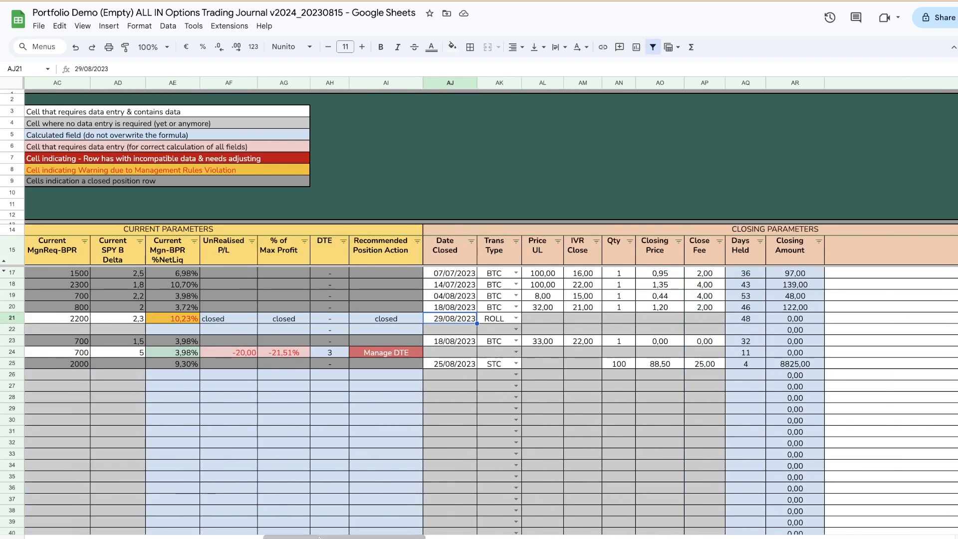
drag(373, 536, 485, 536)
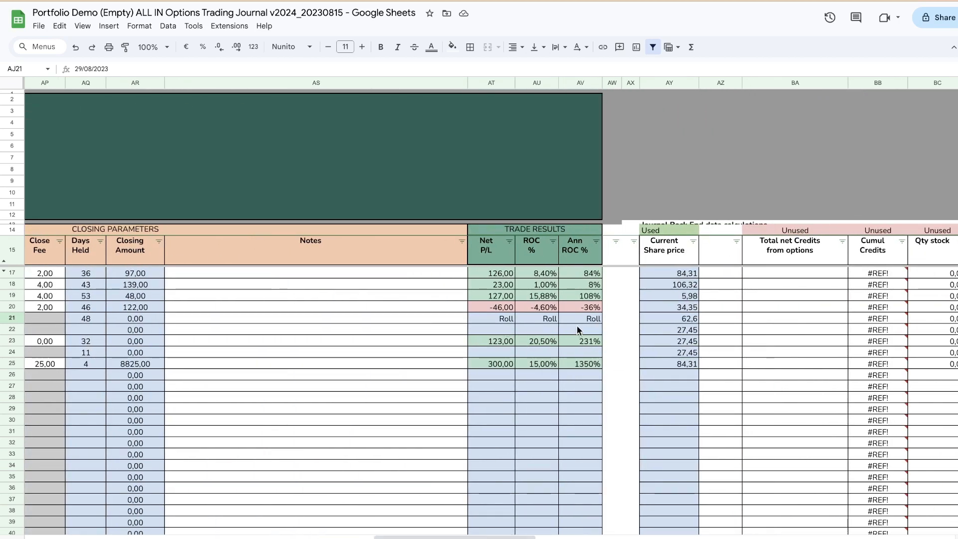
drag(426, 536, 337, 536)
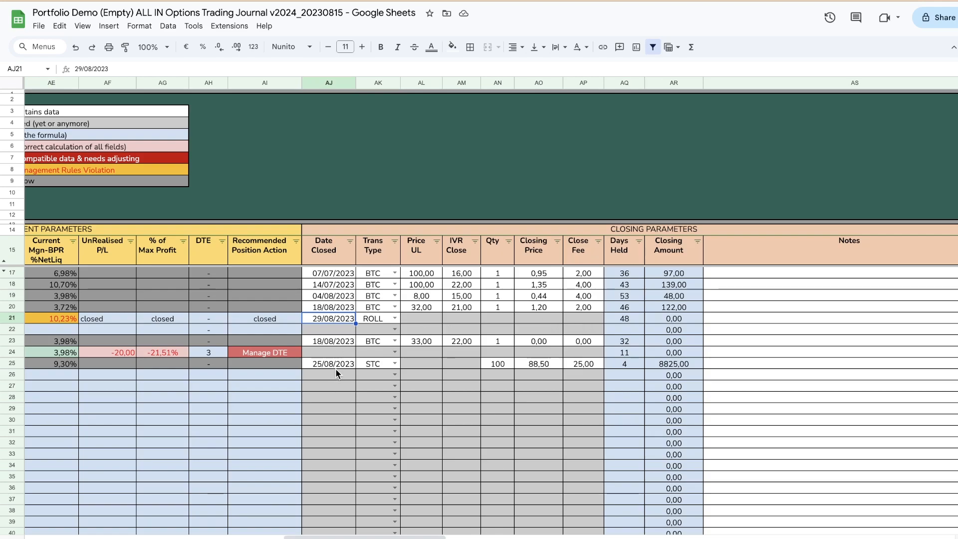
click(726, 321)
drag(436, 536, 448, 537)
text(rolled strangle to 20 Oct 23 for a net credit of $1,12 resulting in total credit received of $3.89)
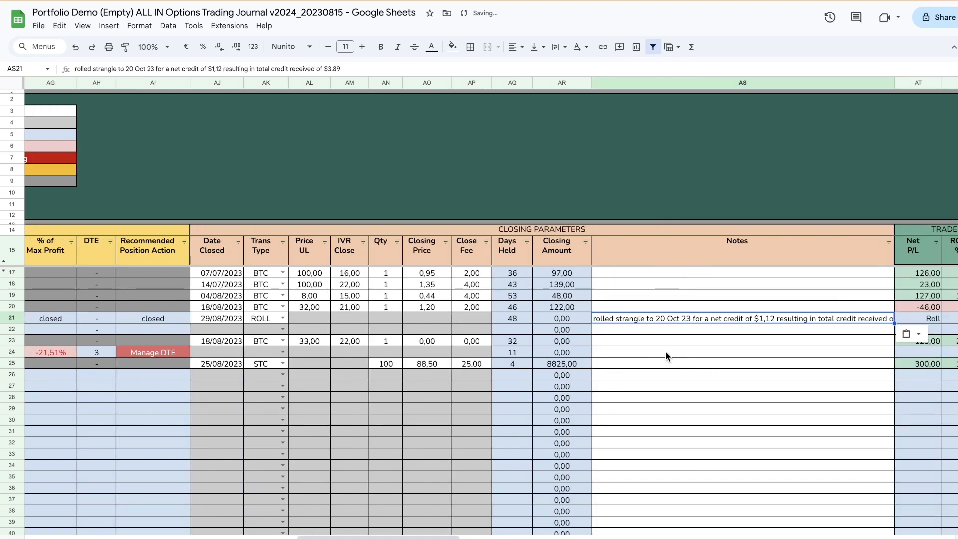
click(639, 363)
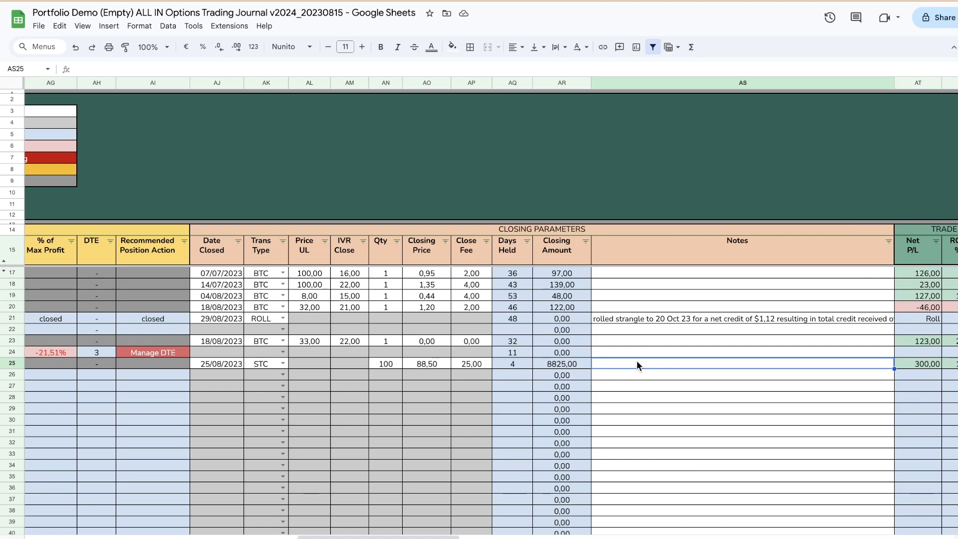
click(824, 319)
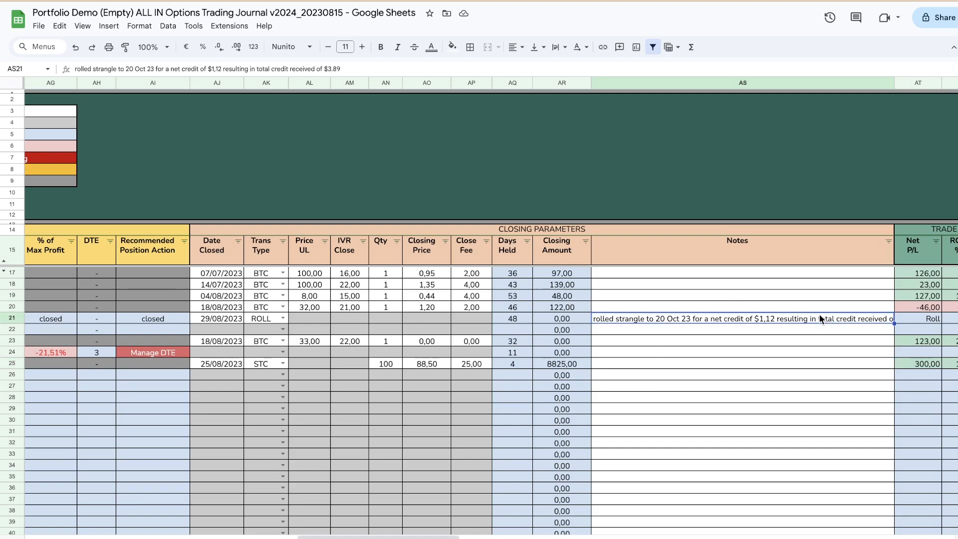
Step: Start journal entry 10 in row 26 with the action STO and the log entry date 29/08/2023
scroll(121, 461, left, 15)
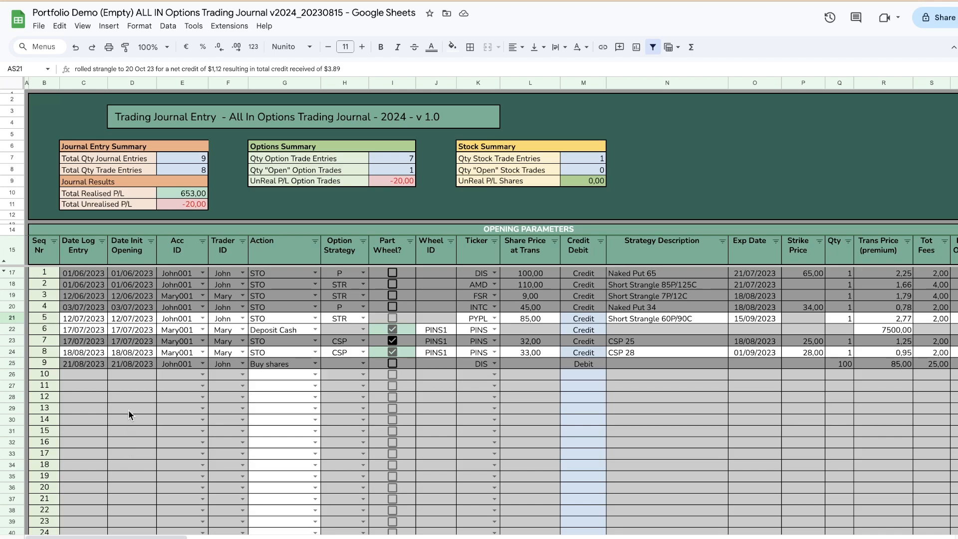
double_click(277, 374)
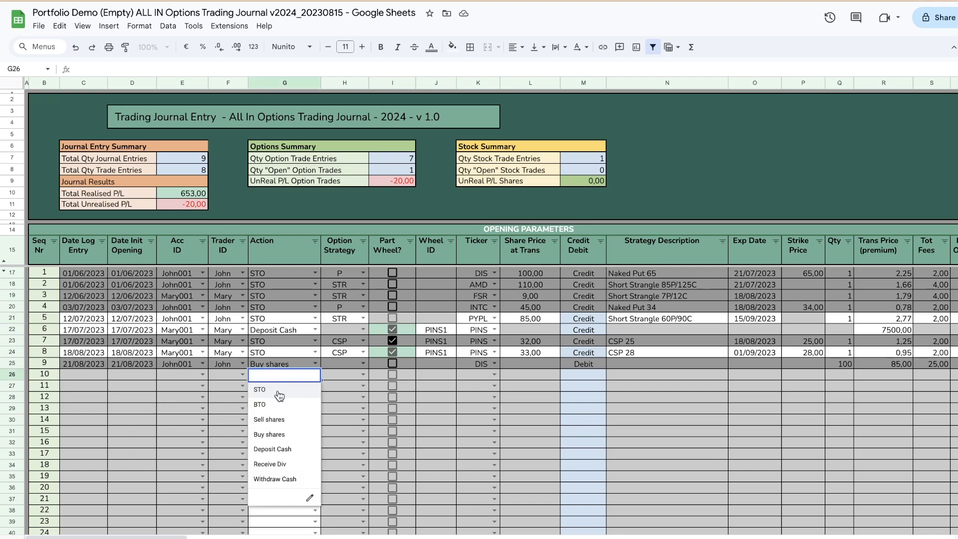
click(277, 390)
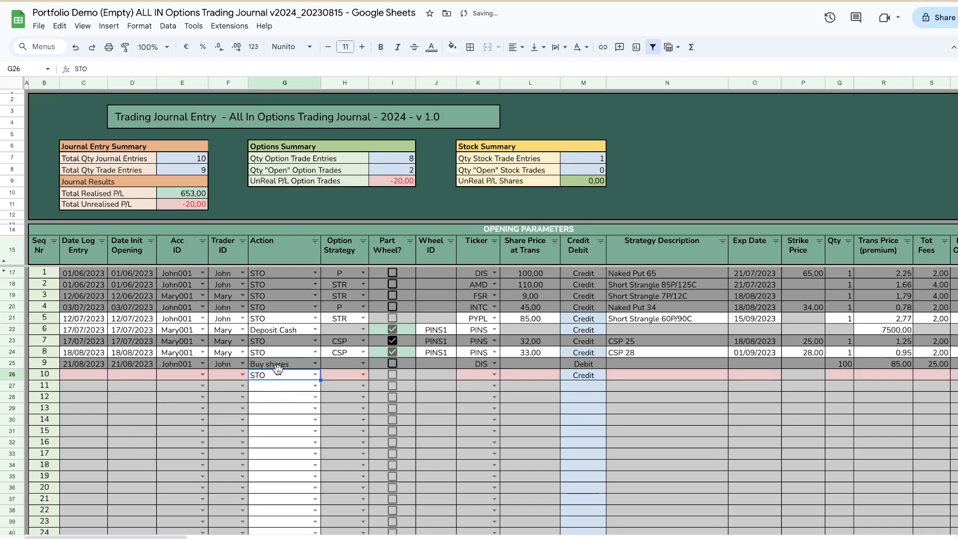
double_click(86, 373)
click(74, 462)
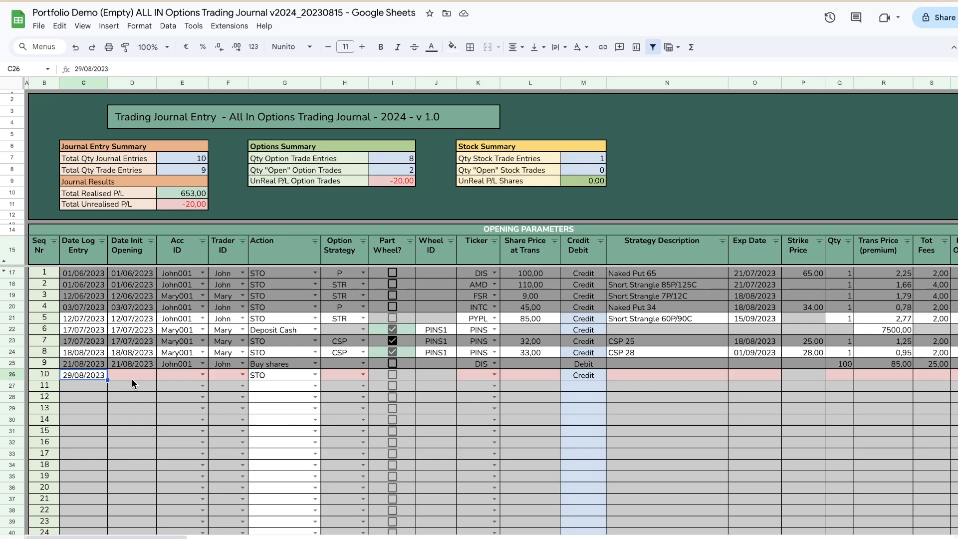
Step: Copy the PYPL row's cells from initial opening date through ticker (D21:K21) into the new entry in row 26
click(139, 322)
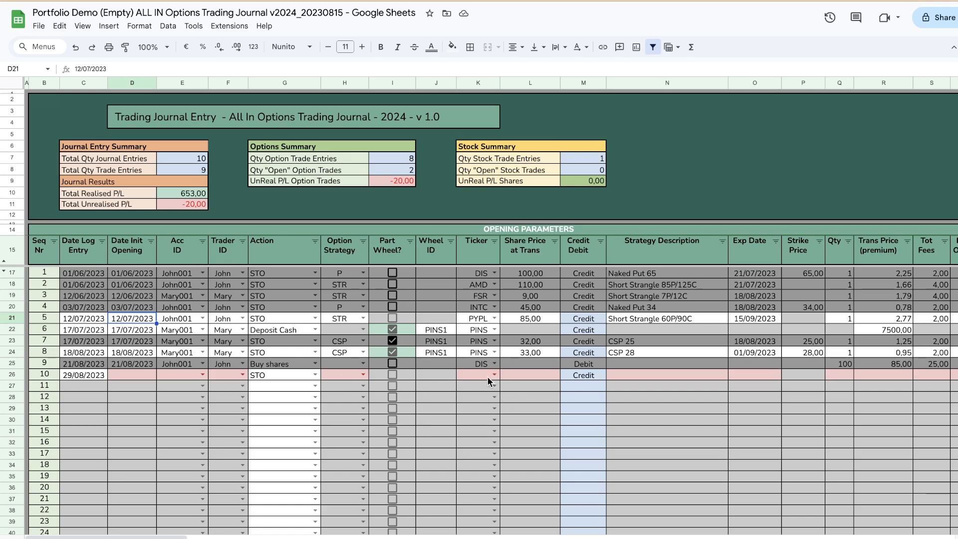
shift+click(478, 317)
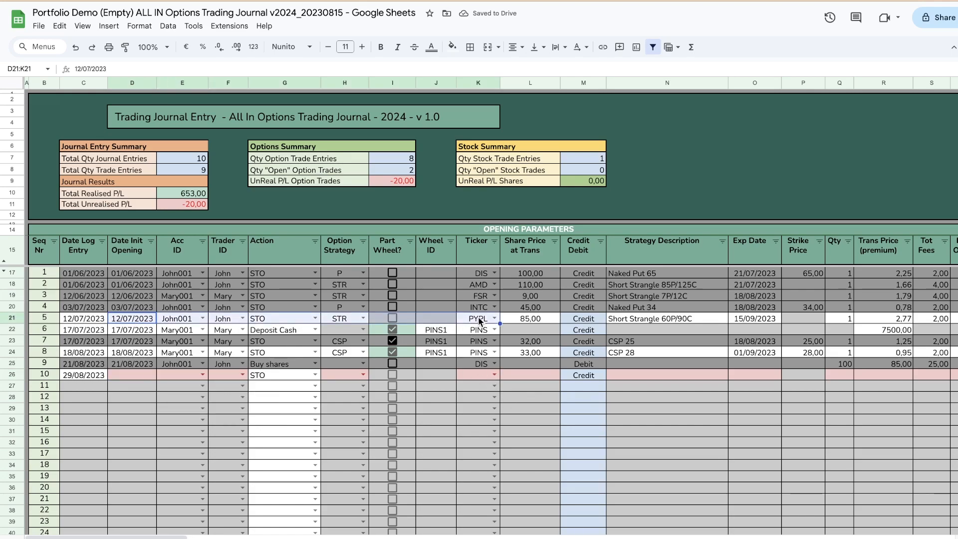
right_click(224, 318)
click(265, 263)
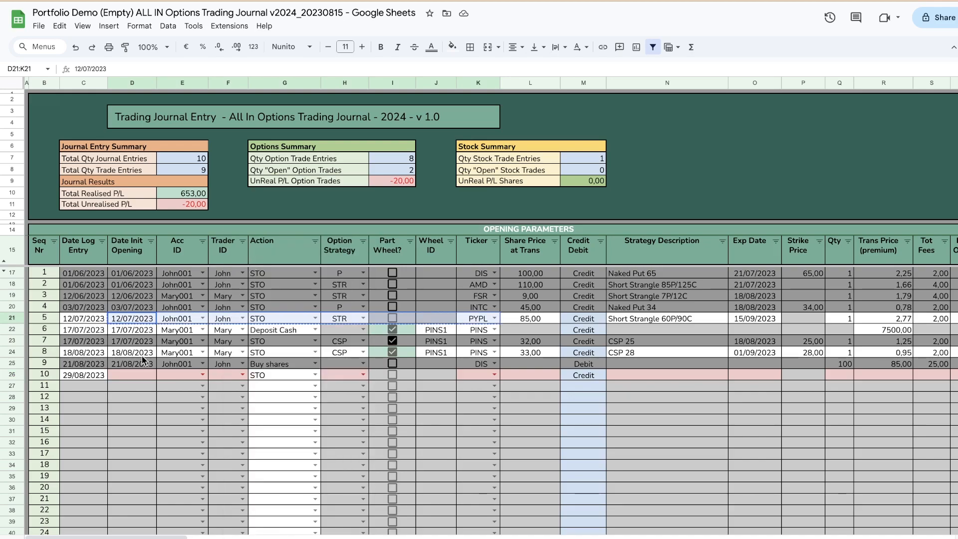
click(133, 370)
right_click(134, 371)
mouse_move(166, 67)
click(340, 77)
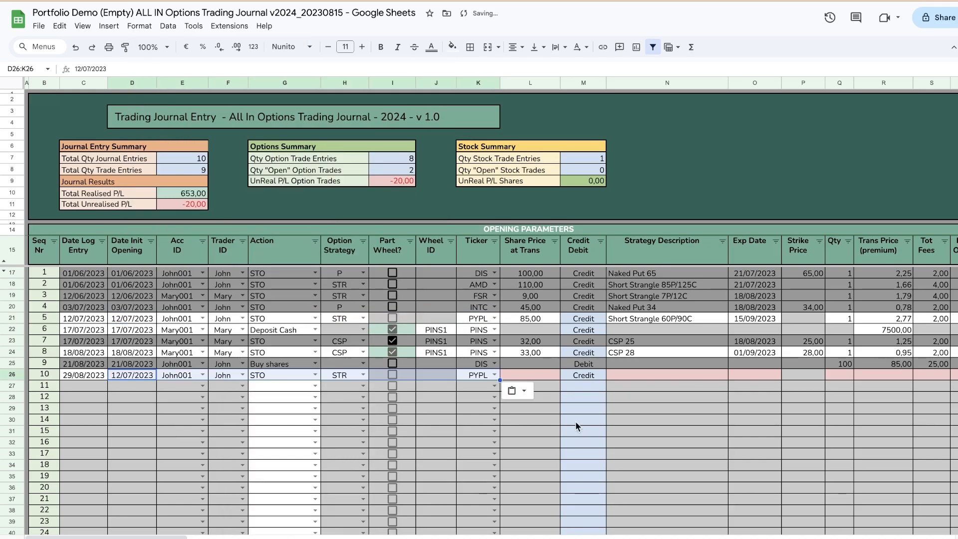
Step: Set the share price at transaction to 88 for the new PYPL entry in row 26
click(553, 388)
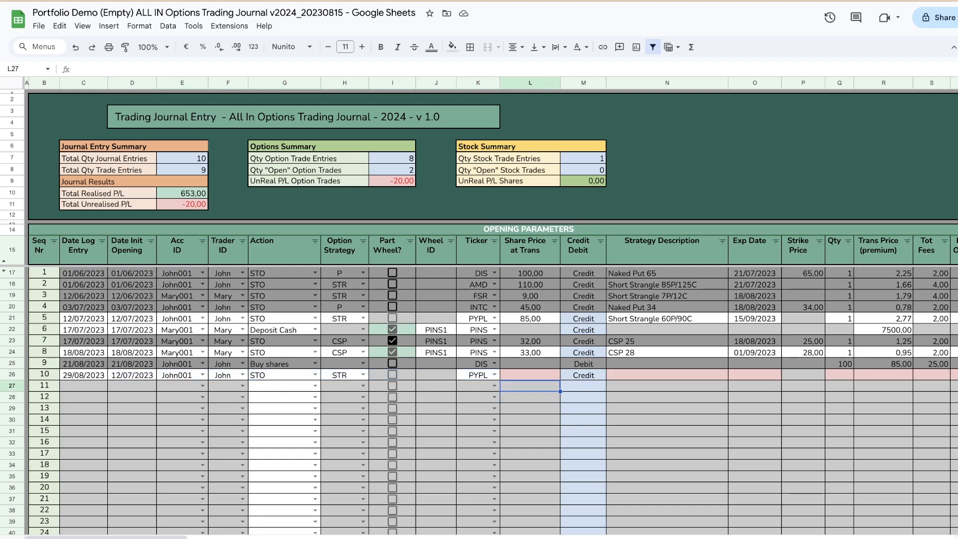
click(519, 374)
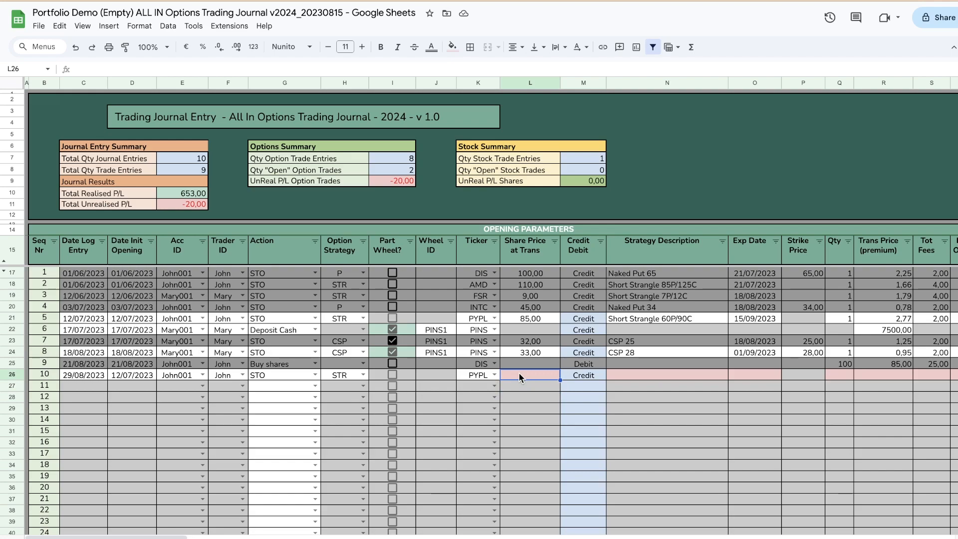
text(88)
key(Tab)
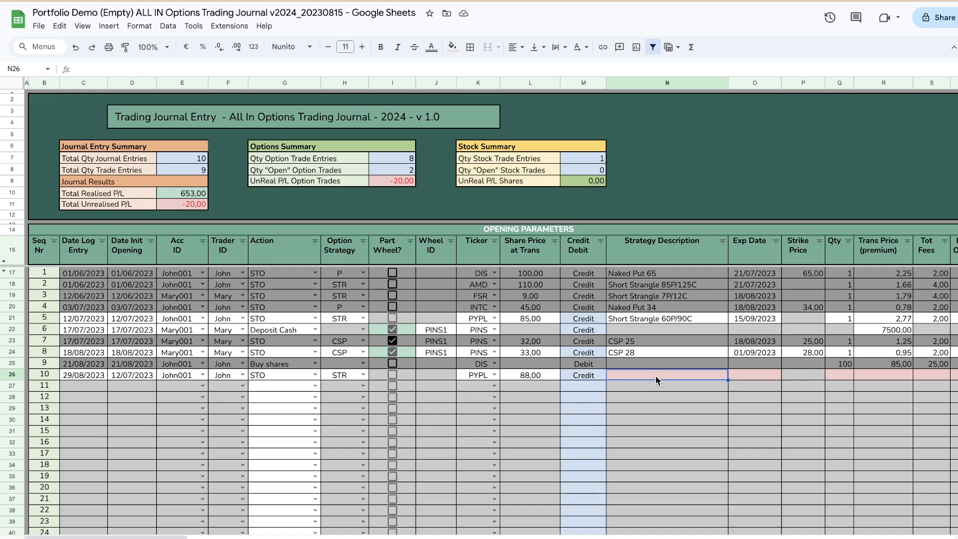
Step: Copy the strategy description "Short Strangle 60P/90C" from row 21 into the new entry in row 26
click(668, 321)
right_click(667, 322)
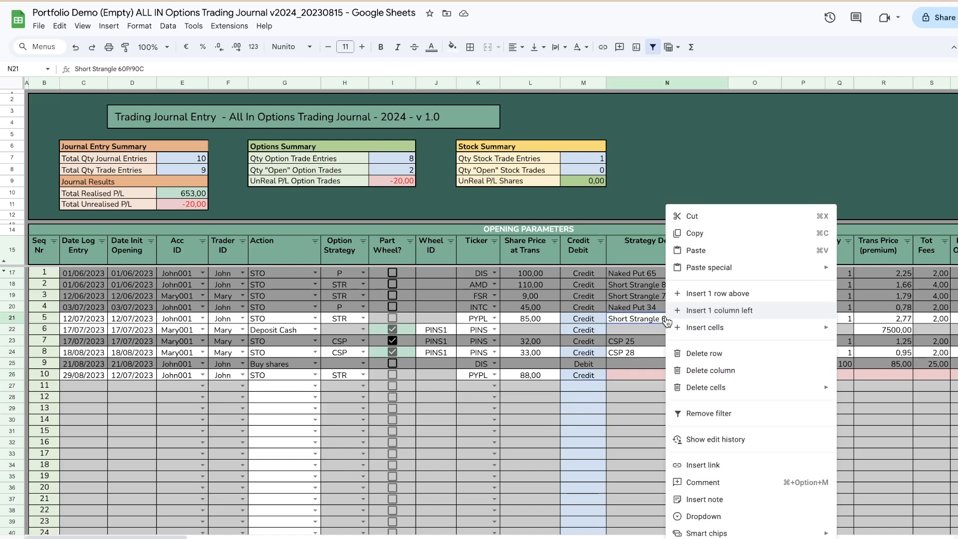
click(695, 233)
click(664, 376)
right_click(663, 375)
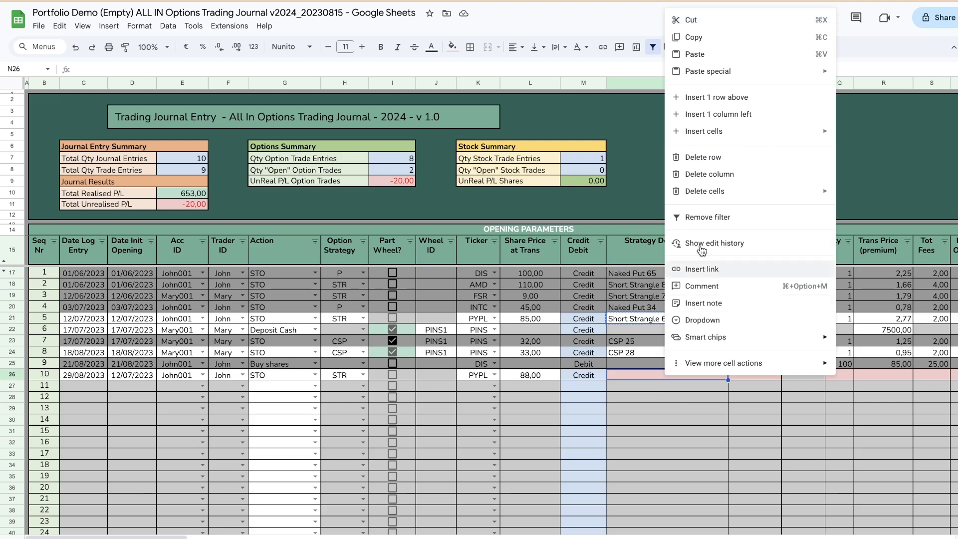
click(691, 57)
Step: Set the expiration date of the new PYPL entry in row 26 to 20/10/2023
double_click(759, 373)
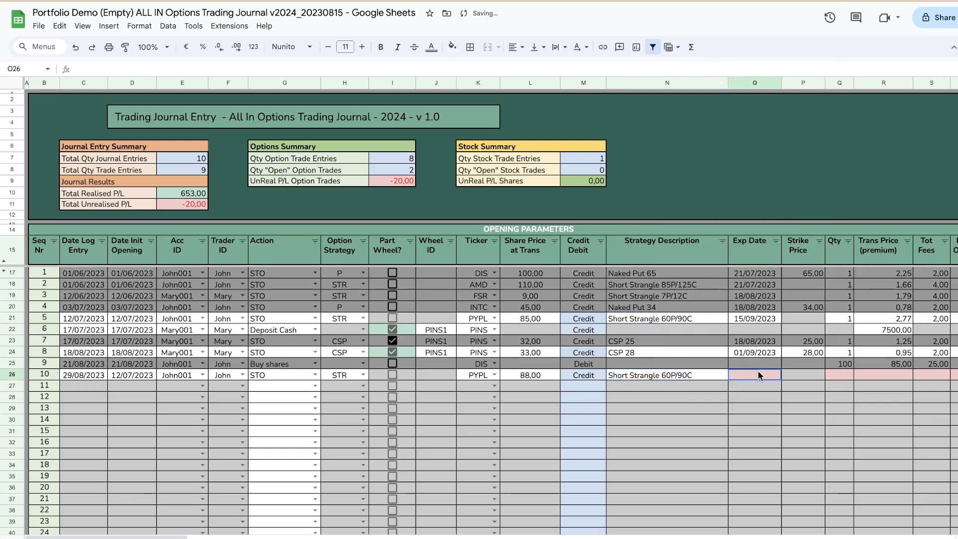
click(794, 394)
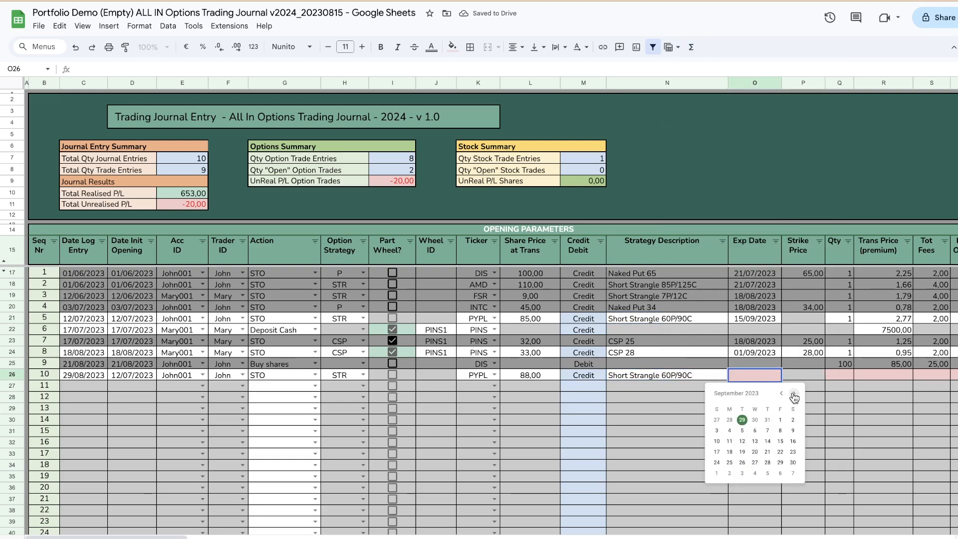
click(794, 394)
click(781, 442)
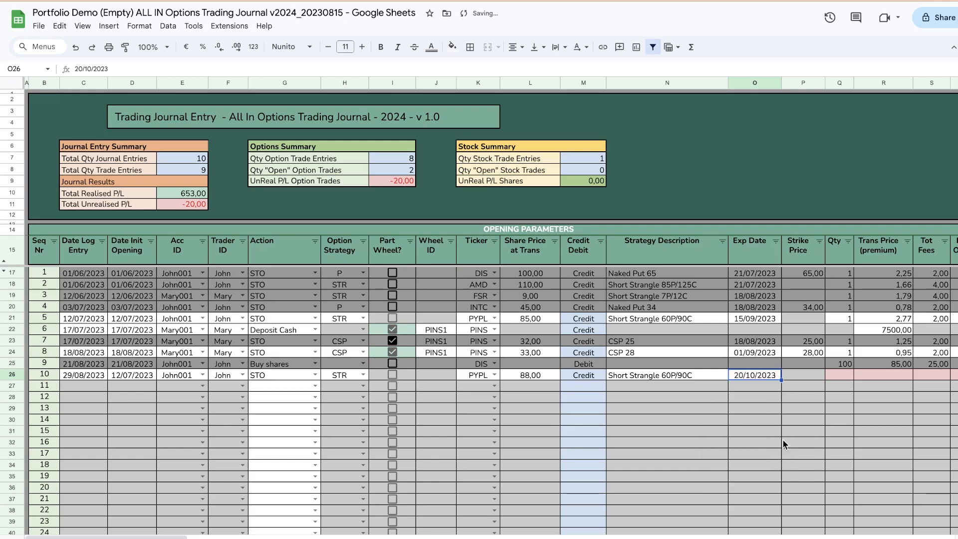
Step: Enter a quantity of 1 and a transaction price of 3,89 for the new PYPL entry in row 26
click(837, 374)
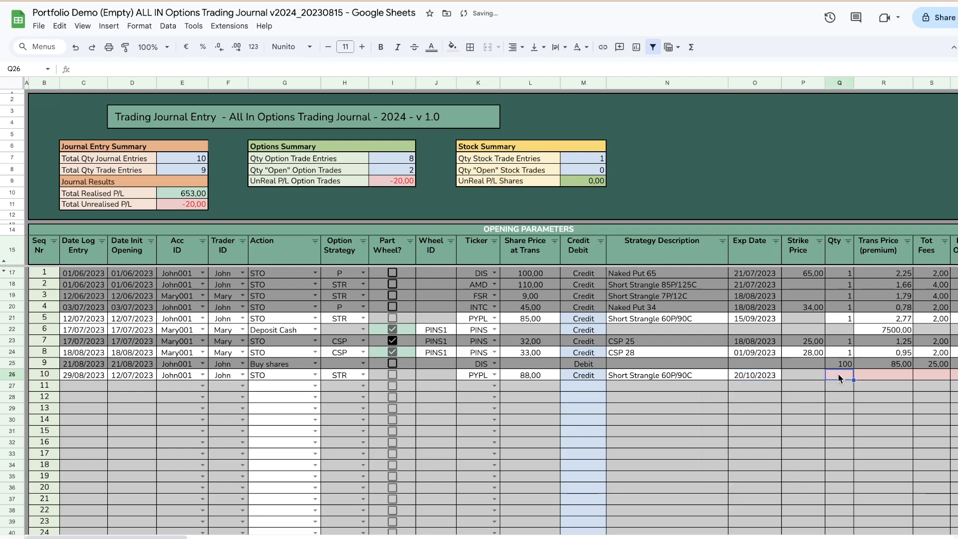
text(1)
key(Tab)
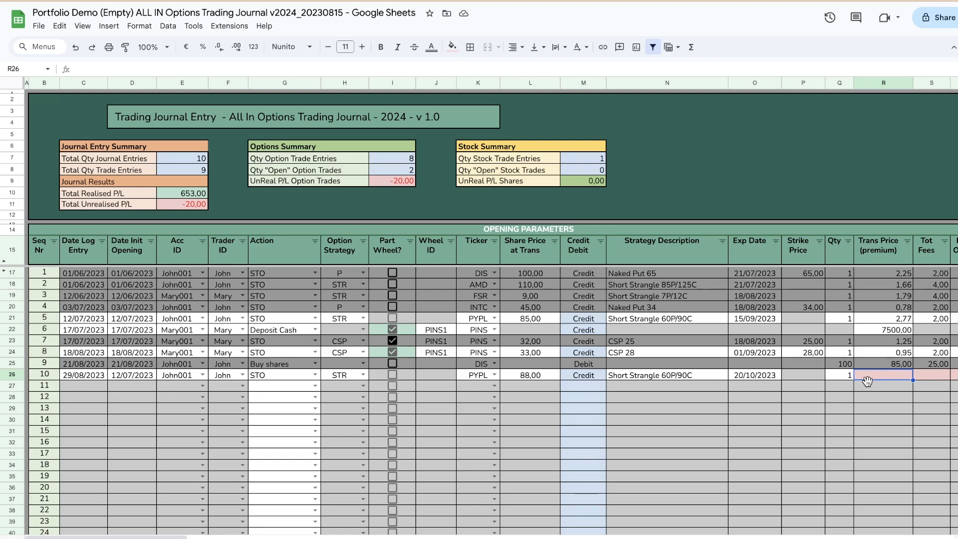
text(3,89)
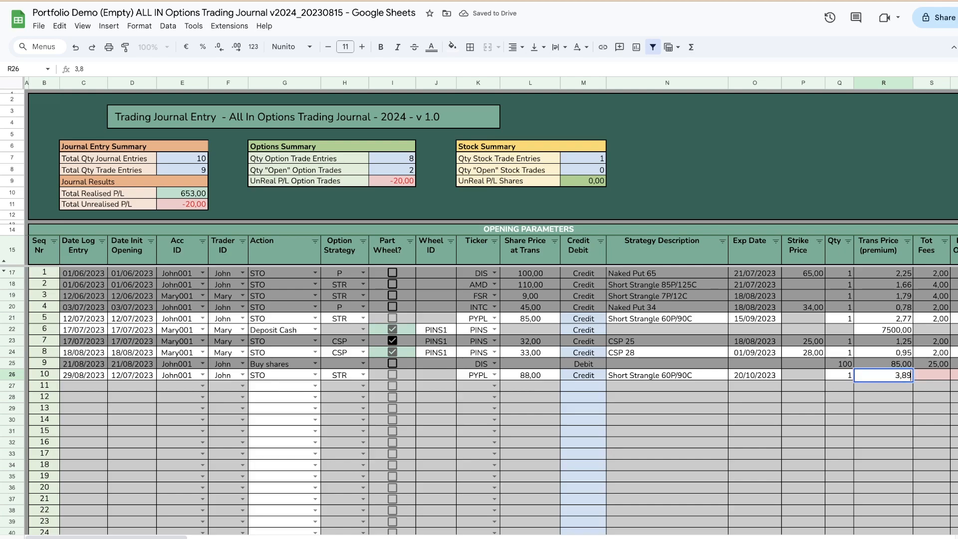
key(Tab)
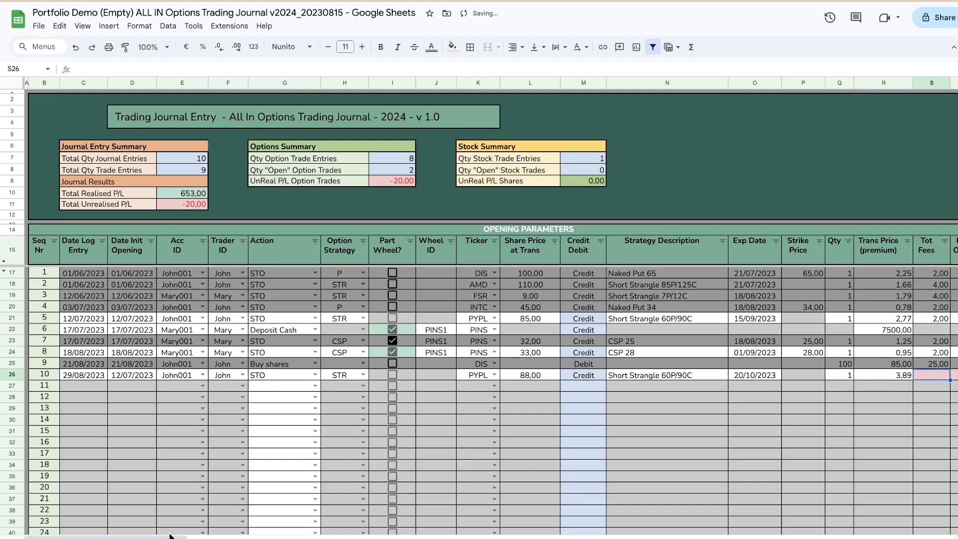
Step: Enter total fees of 8 and an IVR at open of 22 for the new PYPL entry in row 26
drag(170, 536, 303, 534)
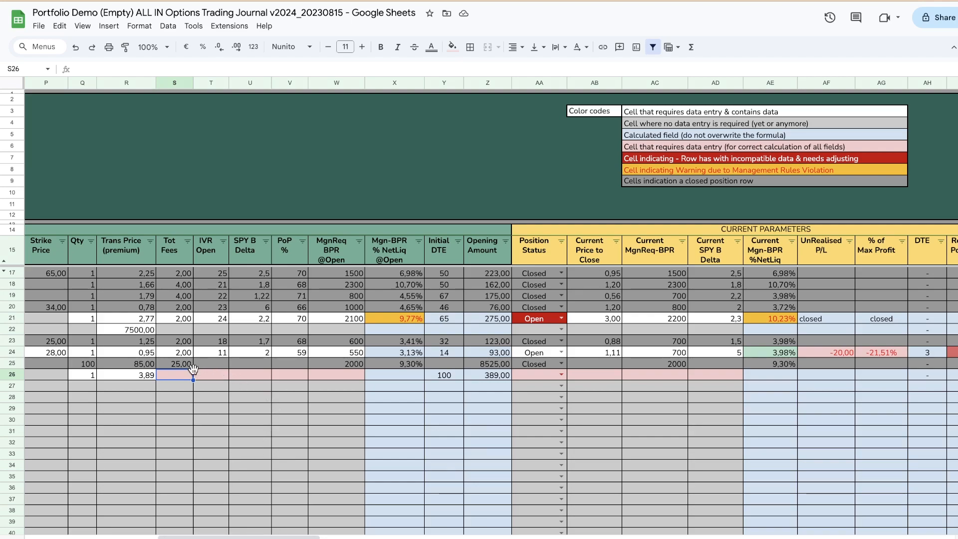
text(8)
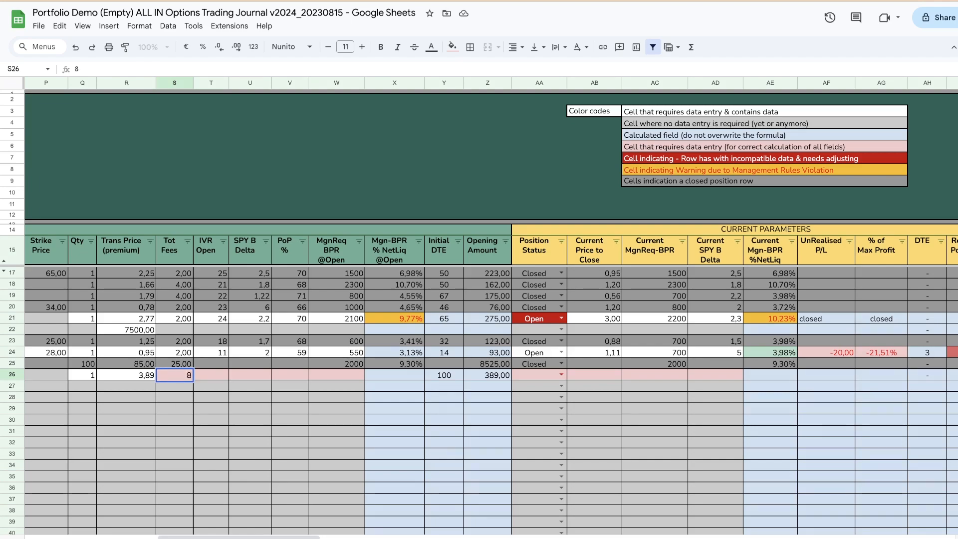
key(Tab)
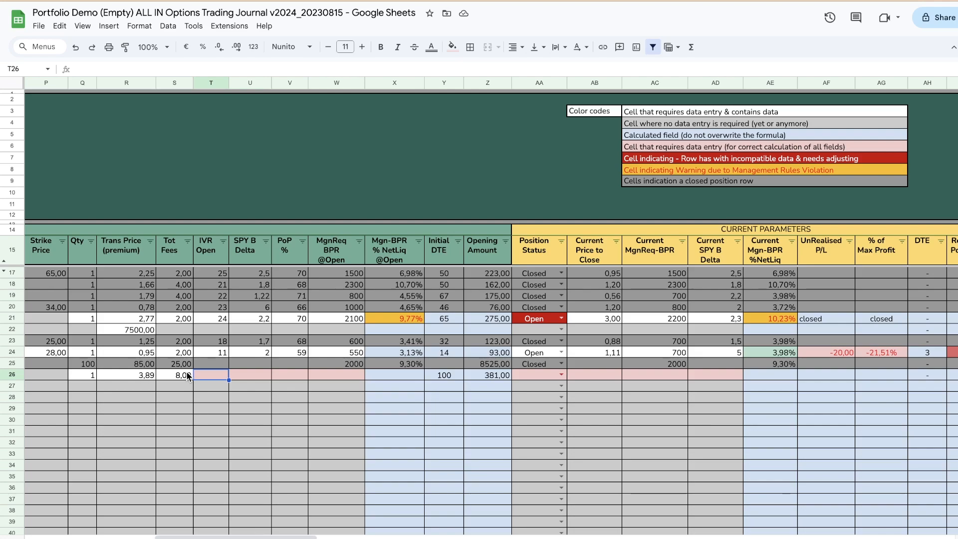
text(22)
key(Tab)
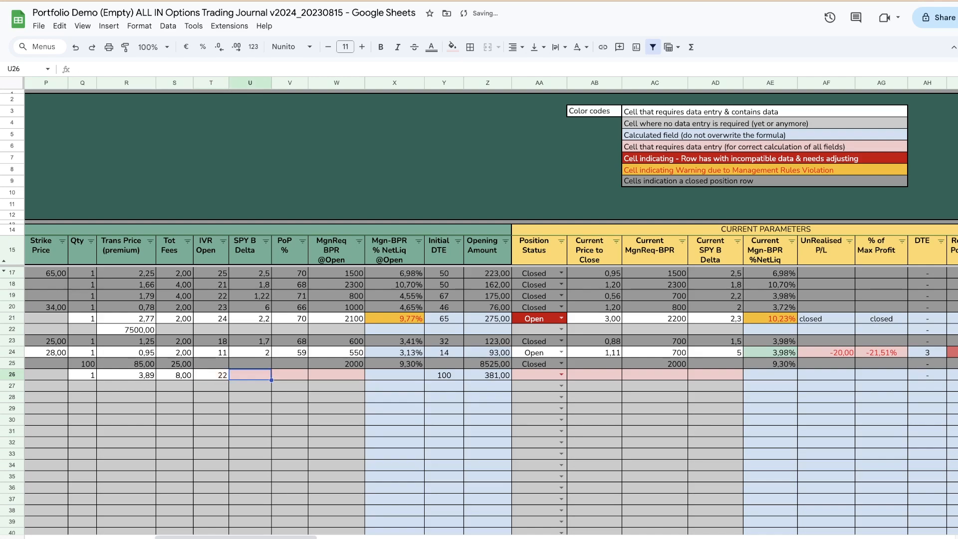
Step: Enter an opening SPY beta delta of 1,5 and a PoP of 66 % for the new PYPL entry in row 26
text(1)
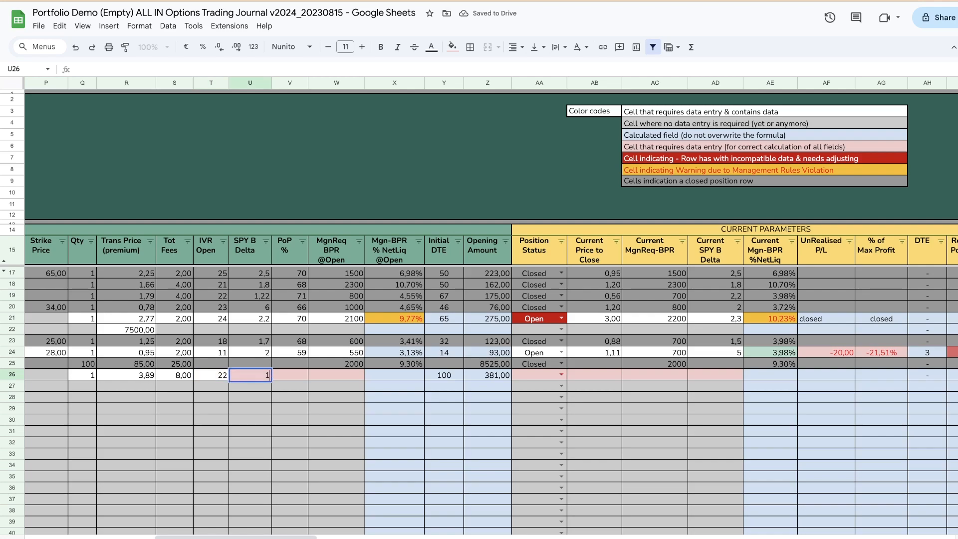
text(,5)
key(Tab)
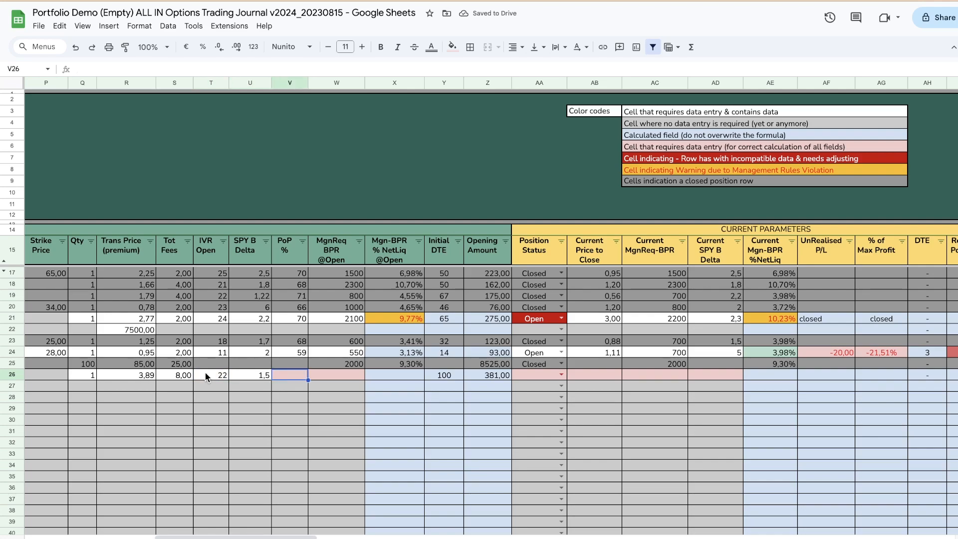
text(66)
key(Tab)
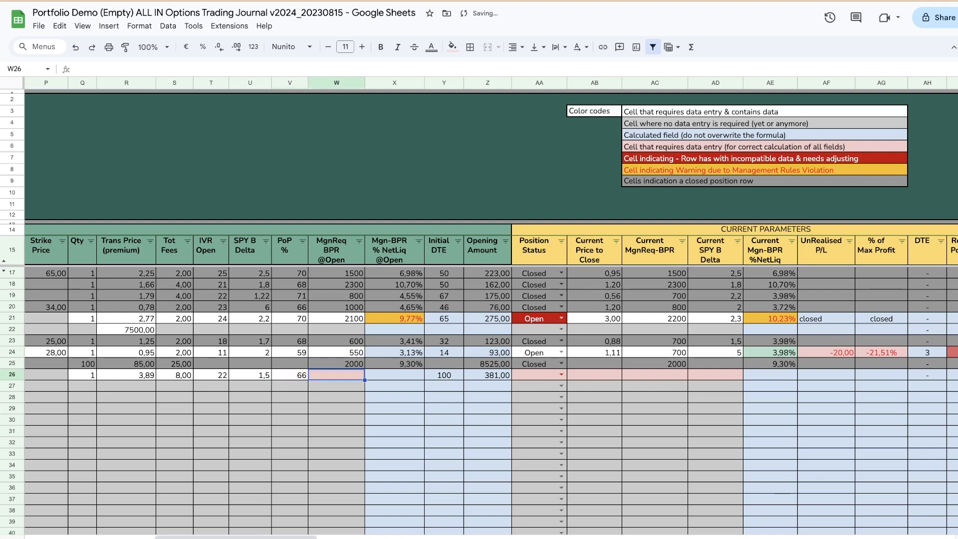
Step: Set the margin requirement at open to 1800 and the position status to Open for the new PYPL entry in row 26
text(1800)
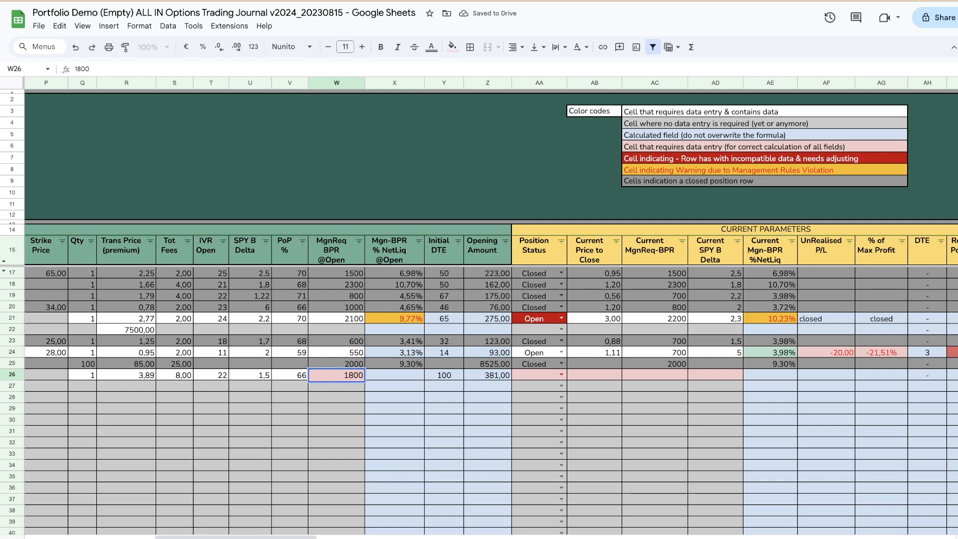
key(Tab)
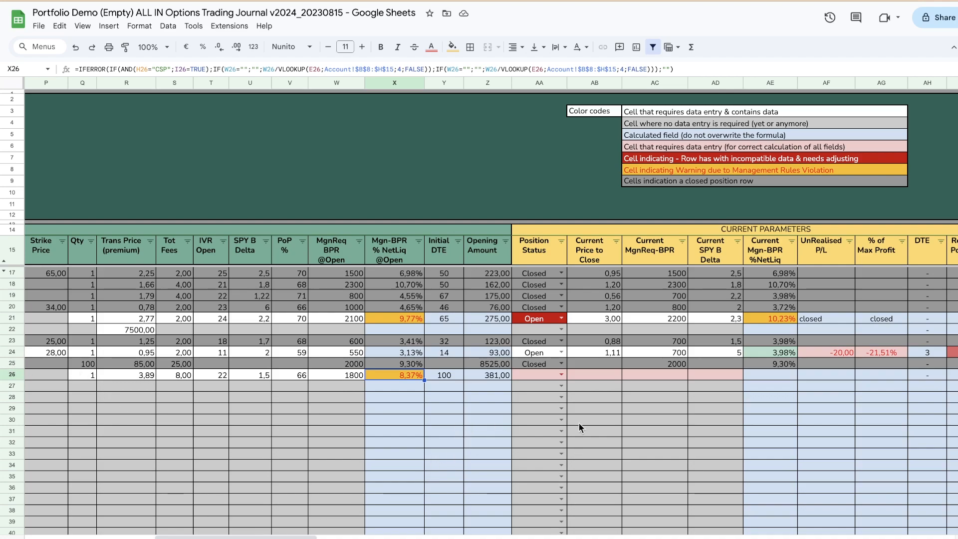
click(562, 378)
click(541, 388)
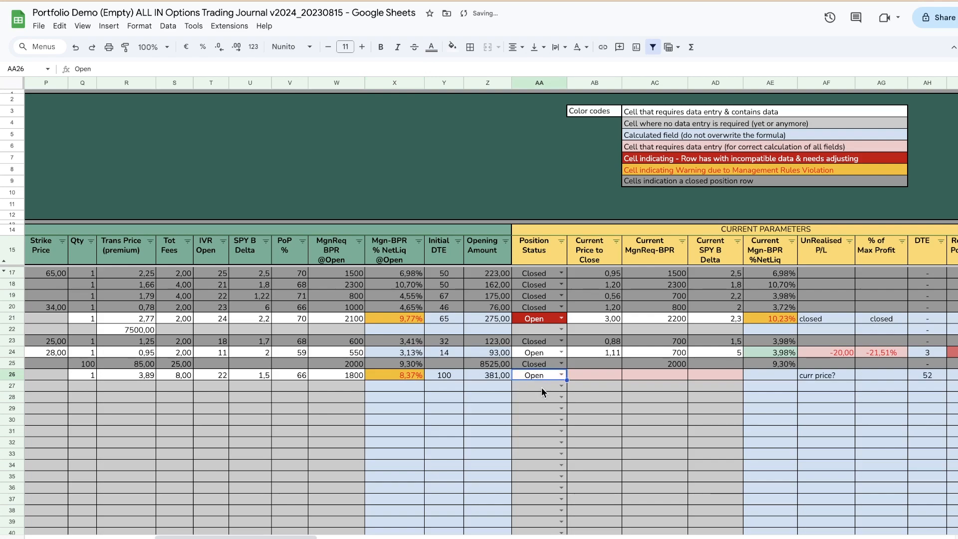
click(603, 374)
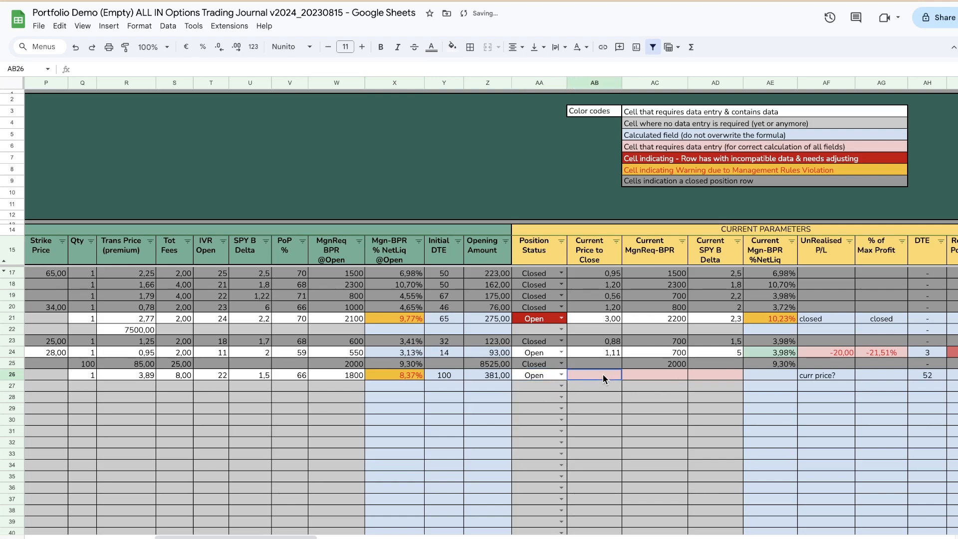
text(3.80)
key(Tab)
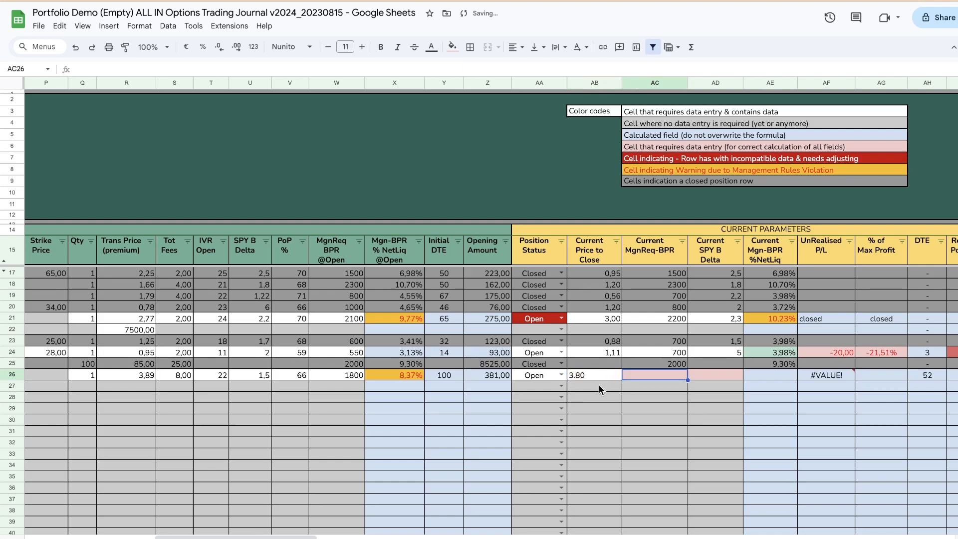
Step: Set the current price to close of the new PYPL entry in row 26 to 3,80
click(598, 378)
text(3,80)
key(Tab)
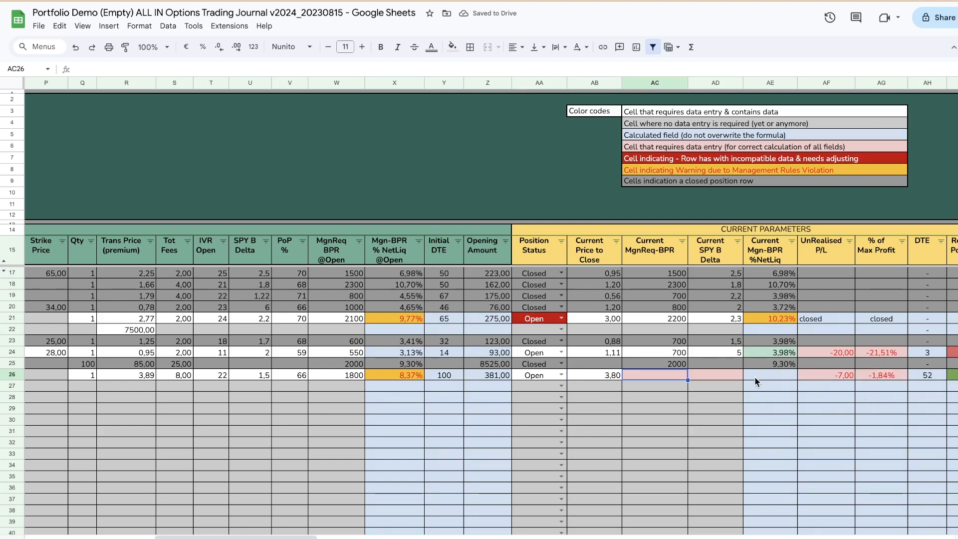
Step: Enter 1,5 as the current margin requirement and 1800 as the current SPY beta delta in row 26
text(1,5)
click(723, 378)
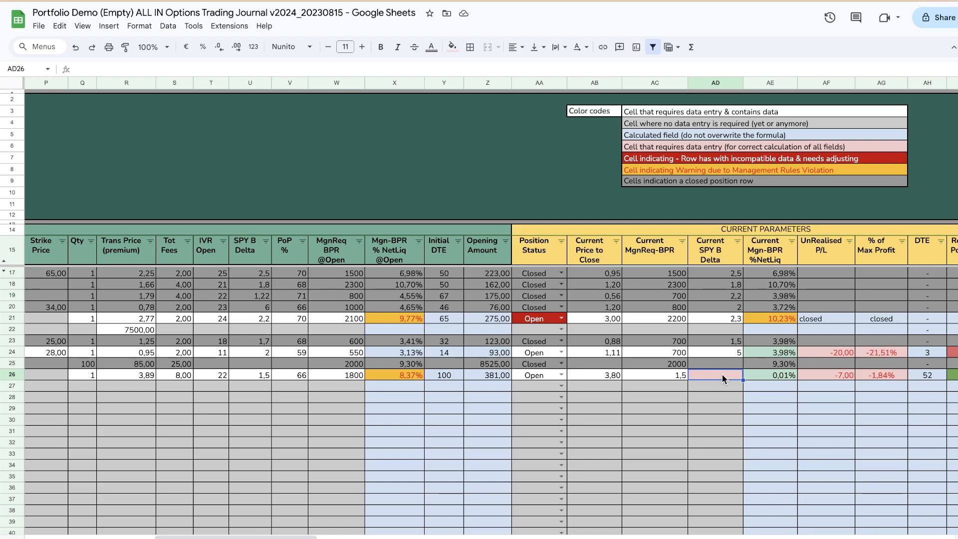
text(1800)
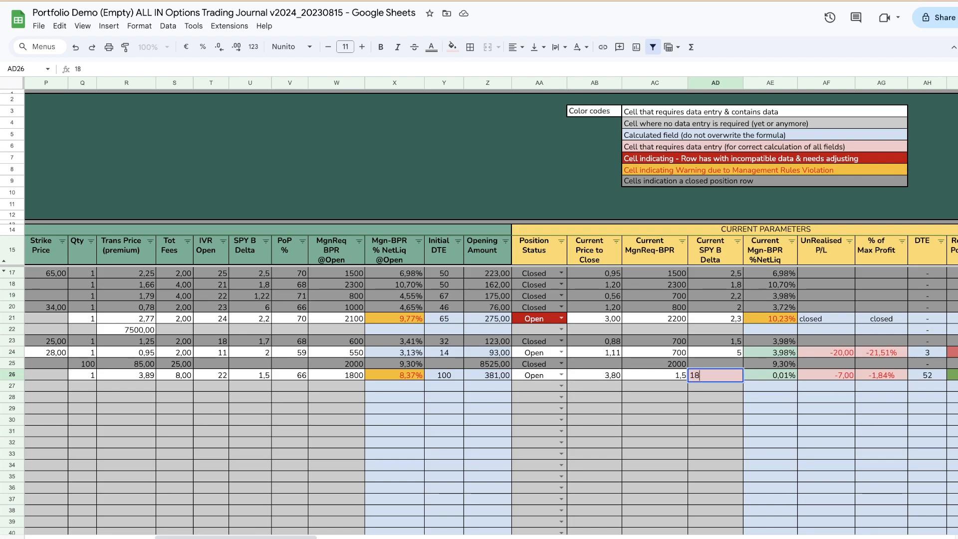
key(Tab)
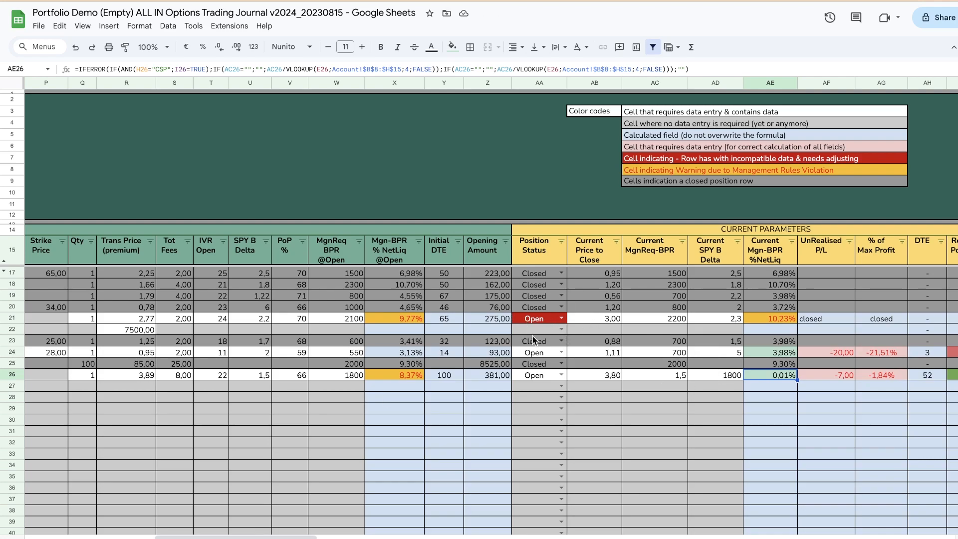
Step: Set the position status of the old PYPL short strangle in row 21 to Rolled
click(561, 318)
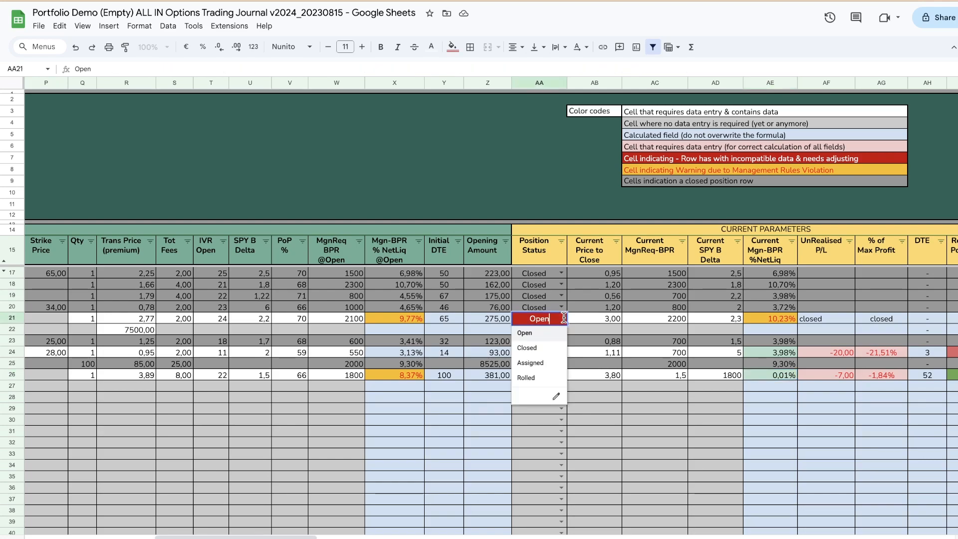
click(535, 382)
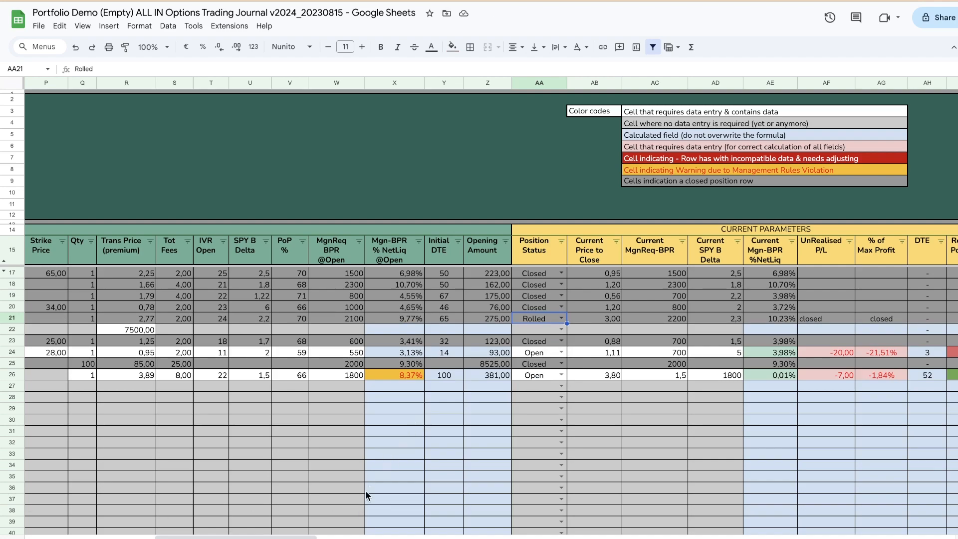
Step: Return to the opening parameters of the journal, and open the sheet with filtered results and currently open positions
drag(289, 537, 159, 536)
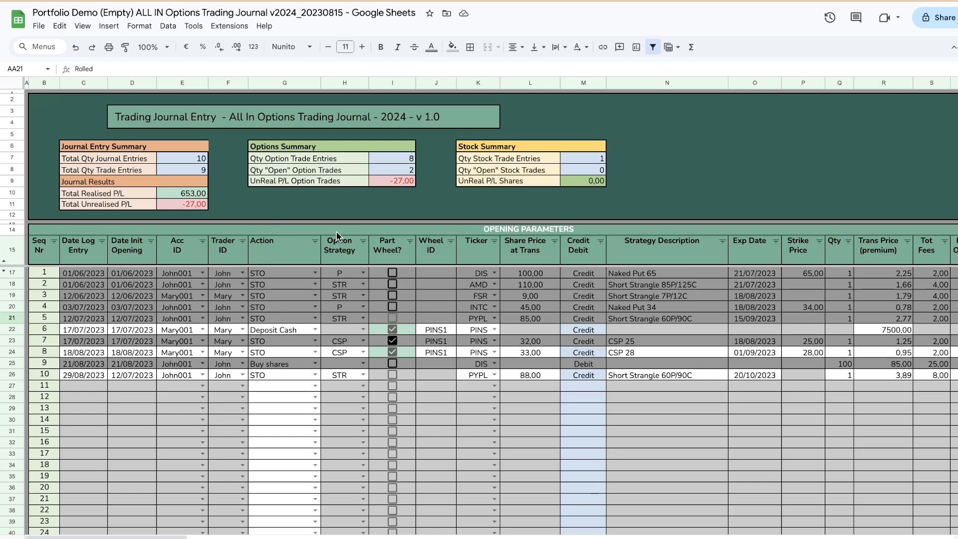
click(289, 538)
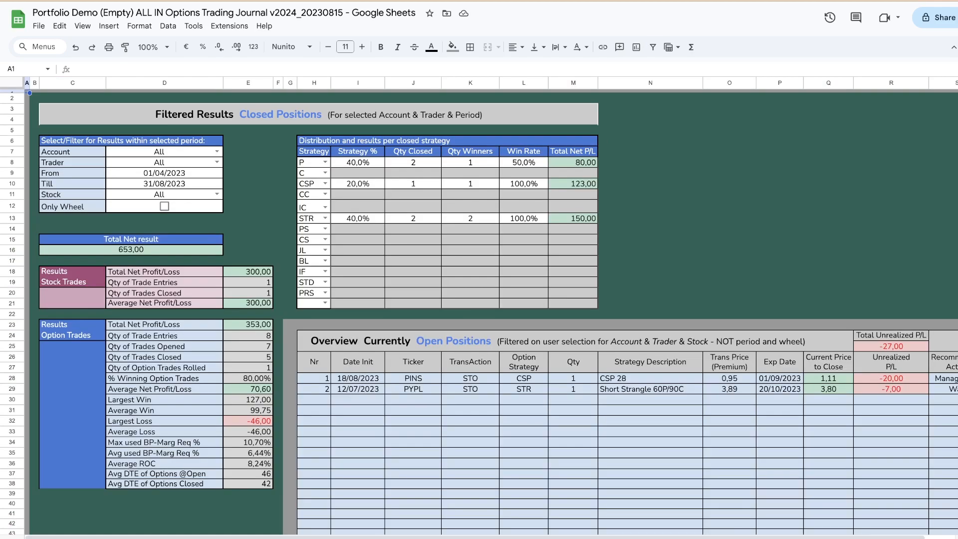